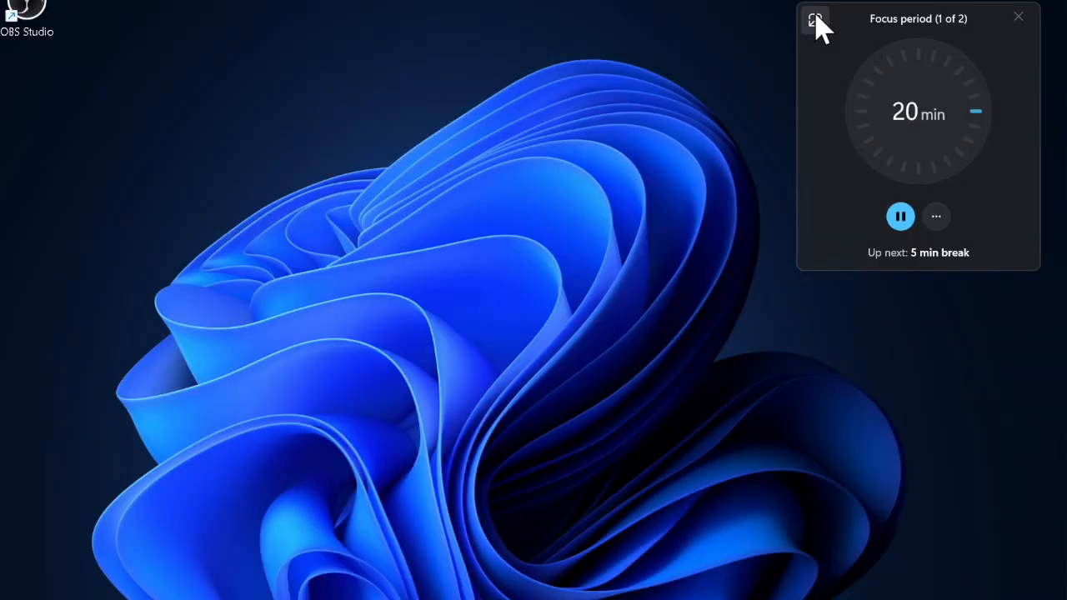
Step: Expand the focus widget into the full Clock window, pausing and resuming the focus timer
left_click(815, 19)
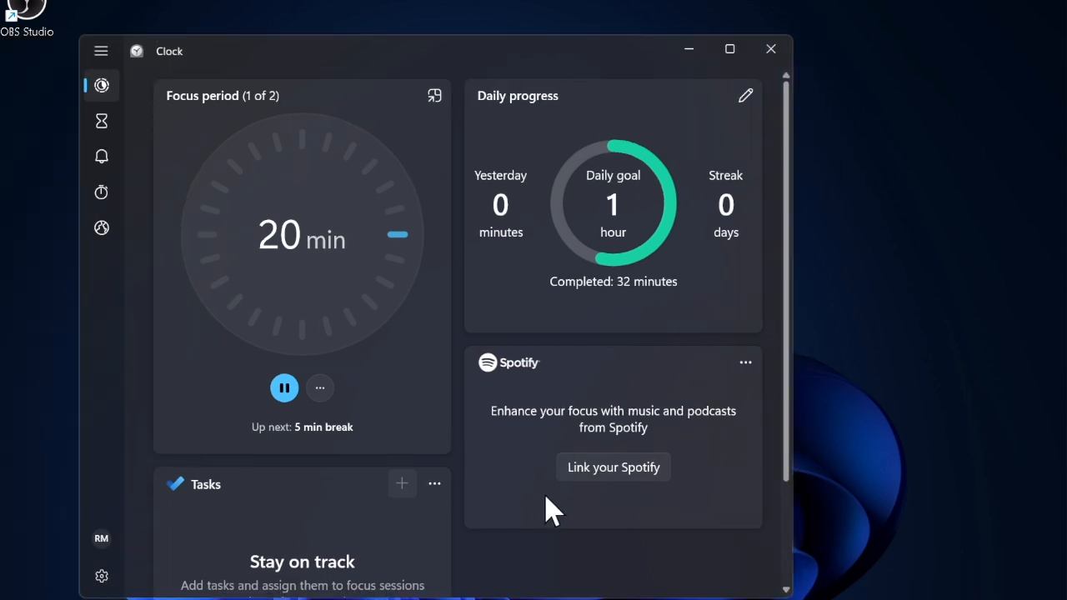
scroll(554, 510, "down", 2)
scroll(554, 510, "up", 2)
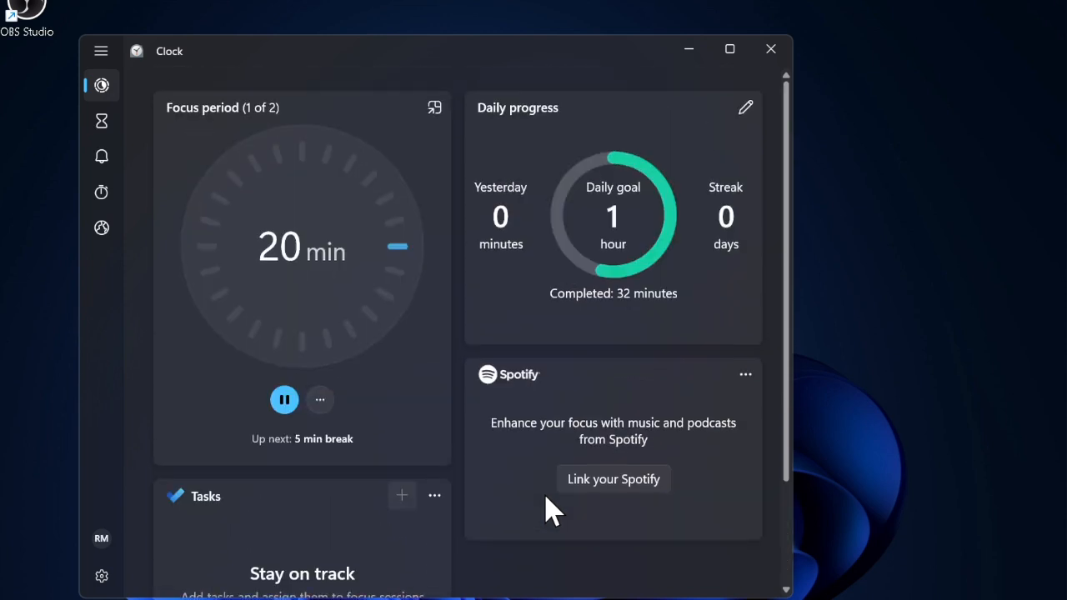
scroll(554, 510, "down", 1)
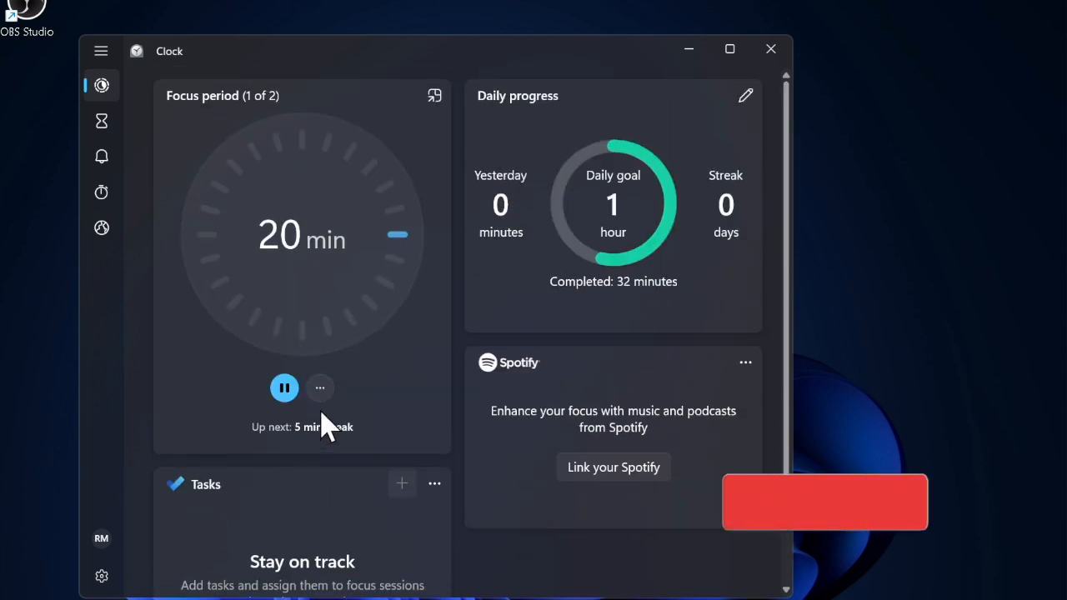
left_click(284, 388)
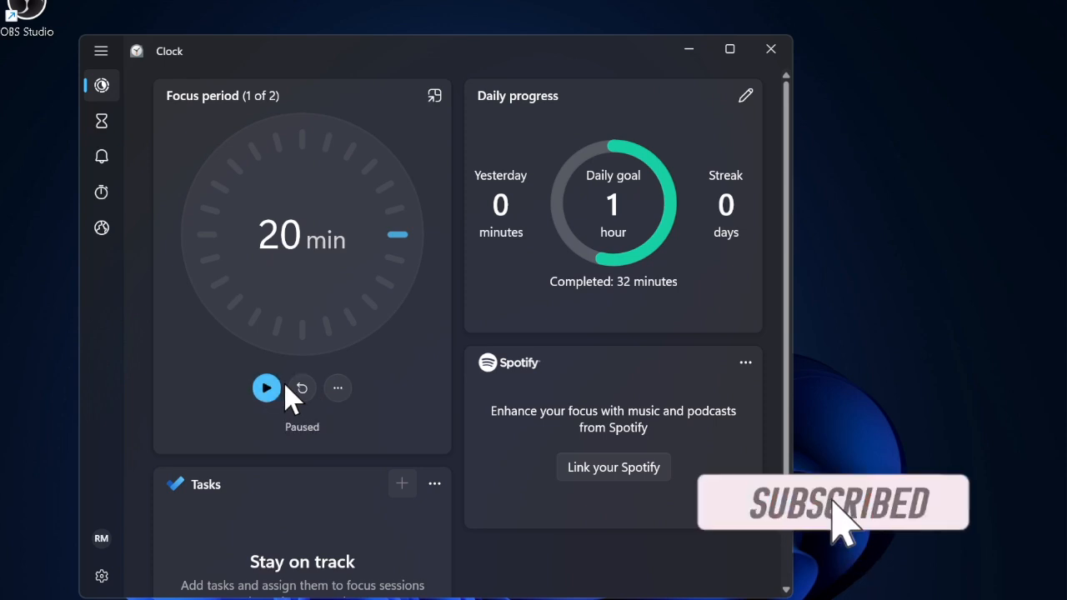
left_click(267, 388)
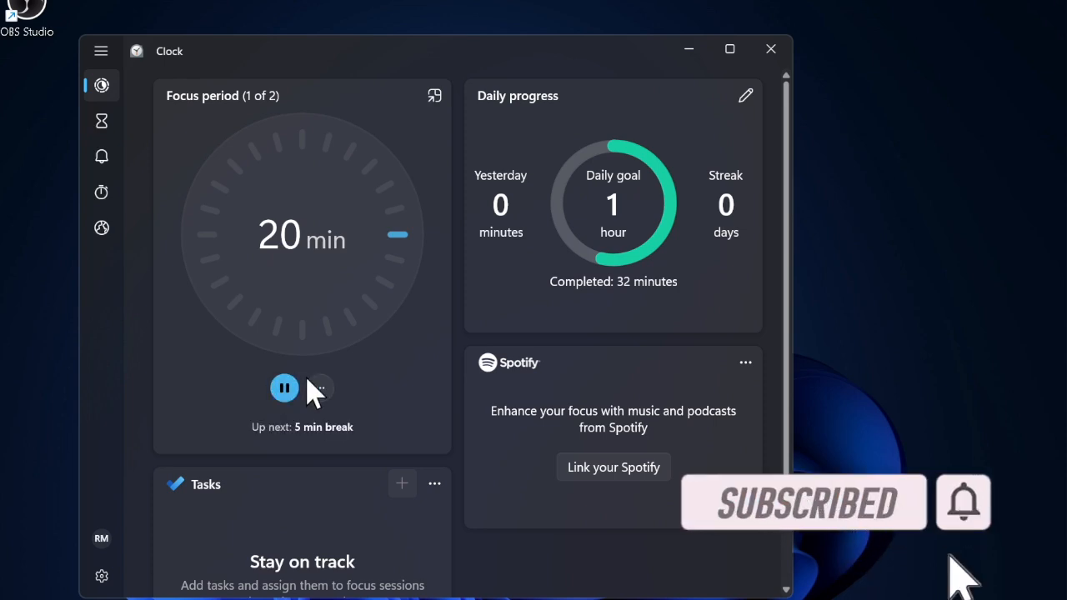
scroll(346, 516, "down", 3)
scroll(349, 527, "up", 3)
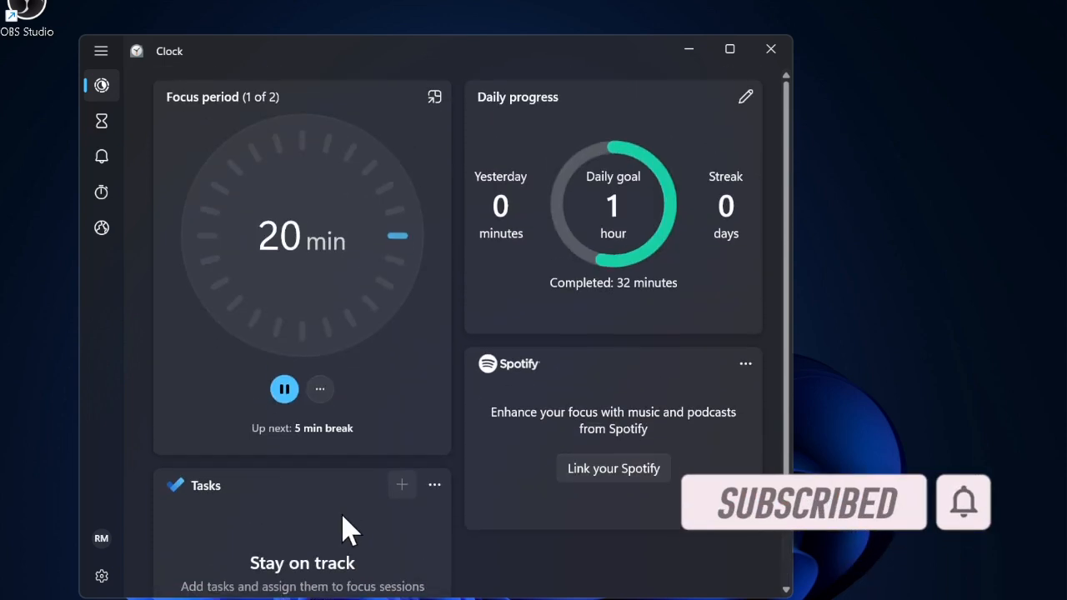
Step: Review the daily goal editor and cancel without changing the goal
left_click(748, 98)
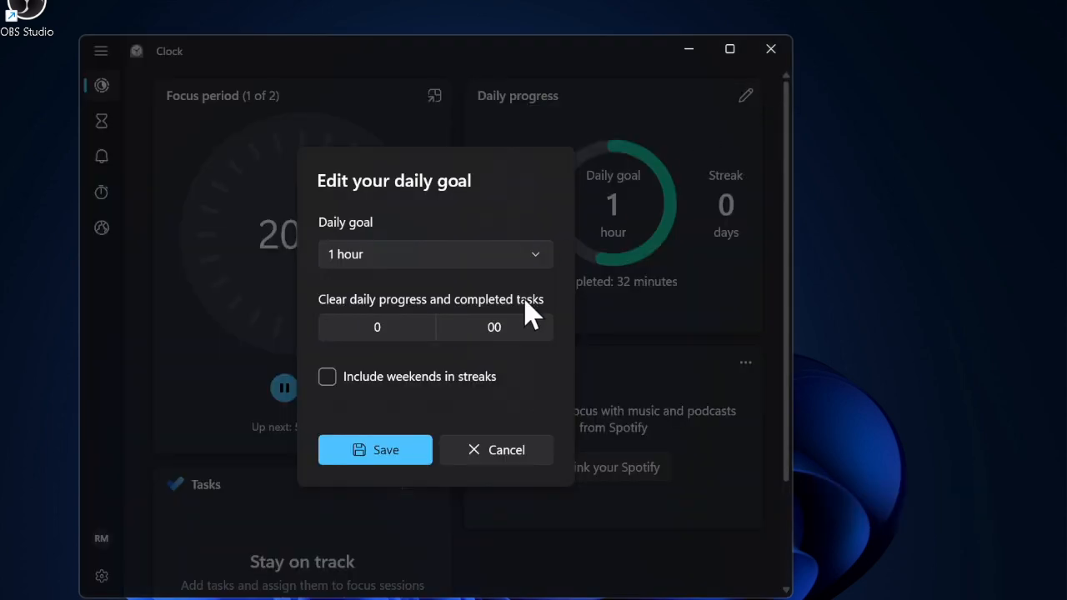
left_click(510, 454)
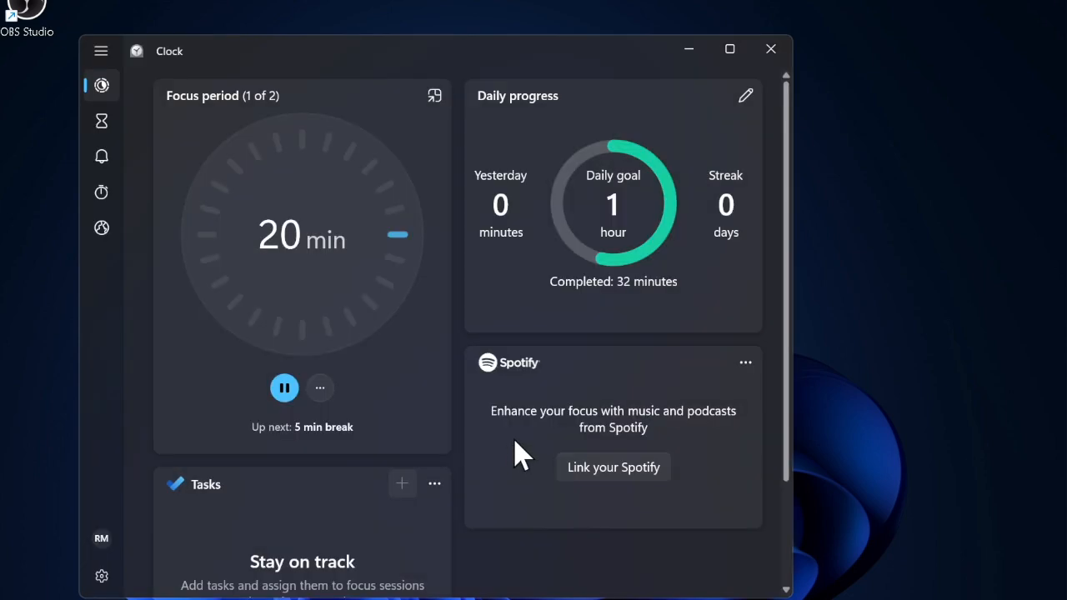
Step: Close the Clock app and launch Device Manager from the Win+X menu
left_click(771, 50)
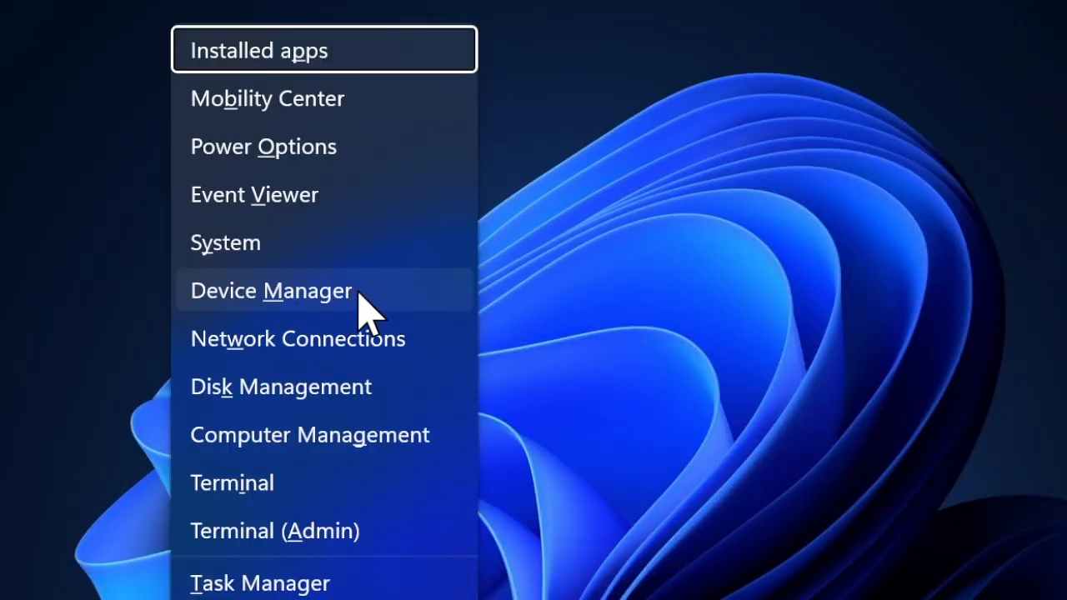
left_click(315, 309)
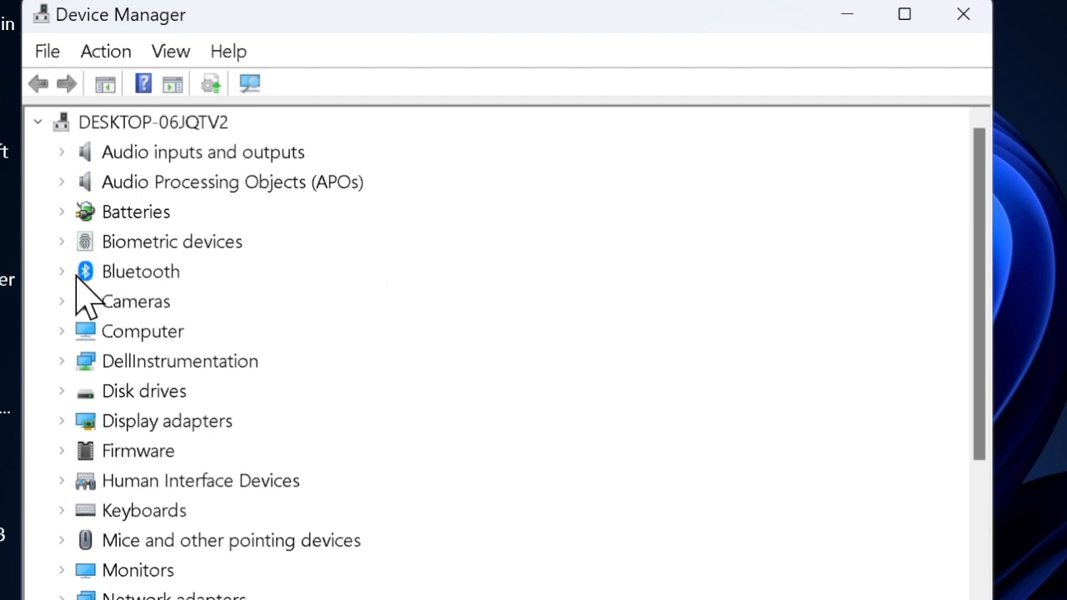
Step: Reposition Device Manager and show properties of Bluetooth Device (RFCOMM Protocol TDI)
left_click_drag(429, 25, 662, 38)
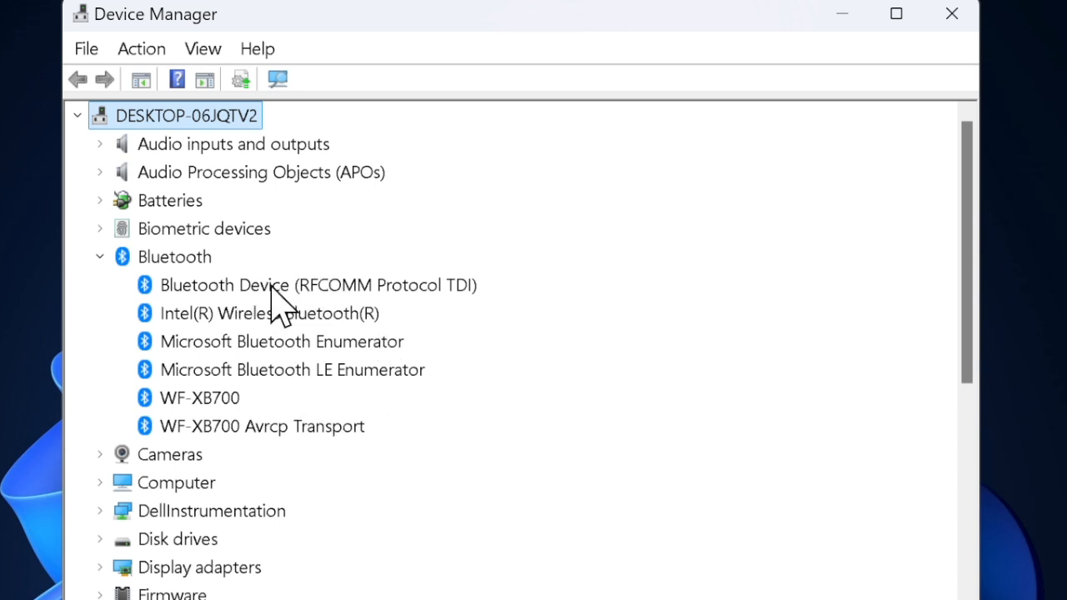
double_click(279, 287)
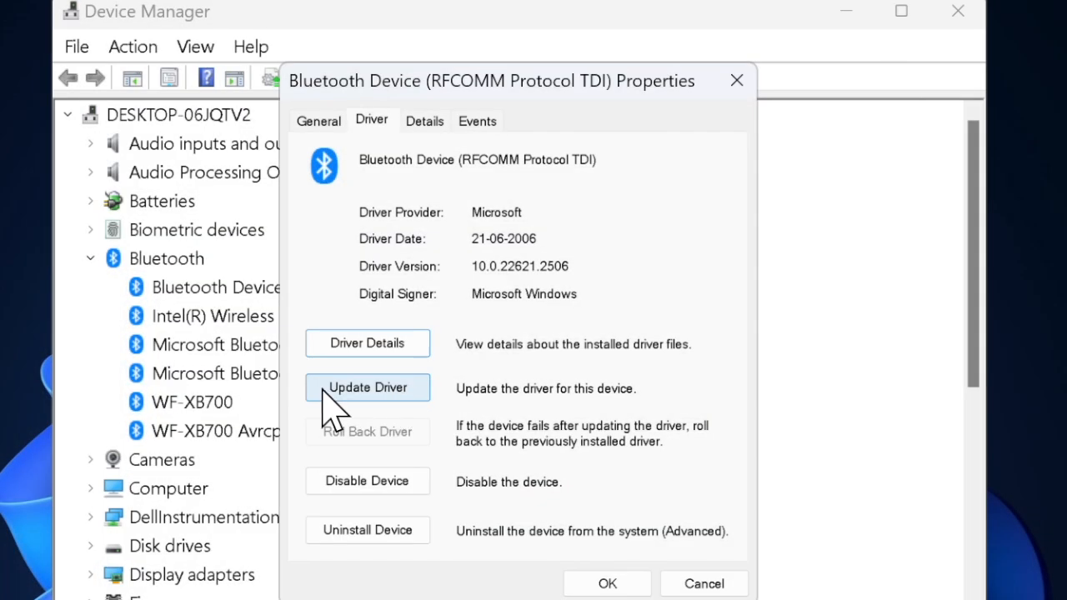
Step: Start Update Driver for the Bluetooth RFCOMM Protocol TDI device
left_click(366, 388)
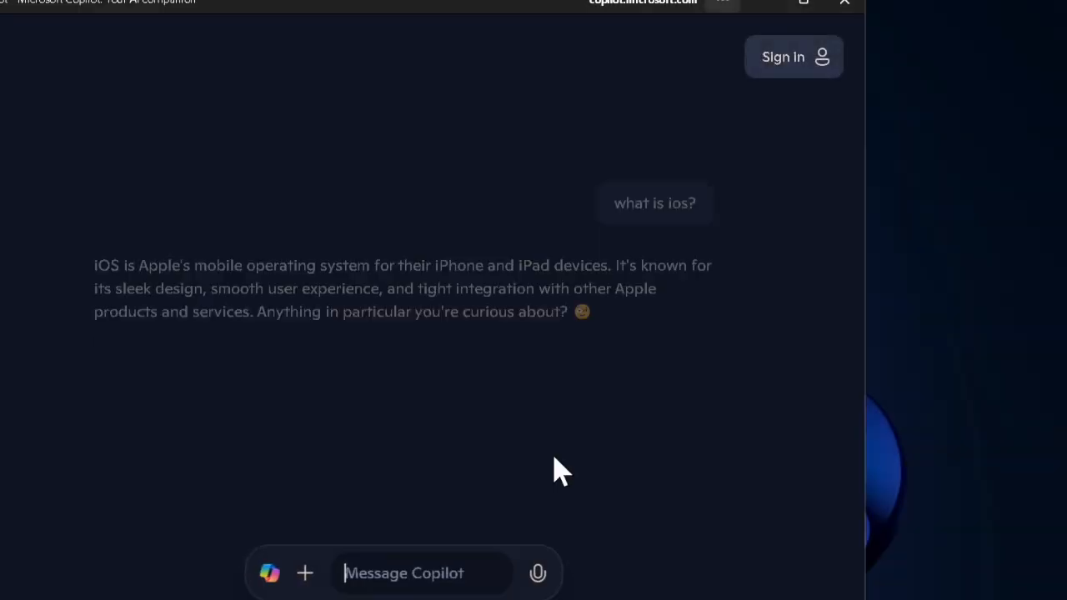
Step: Ask Copilot 'what is iPhone?' then request 'write an essay about education'
left_click(409, 573)
type("what is iPhone")
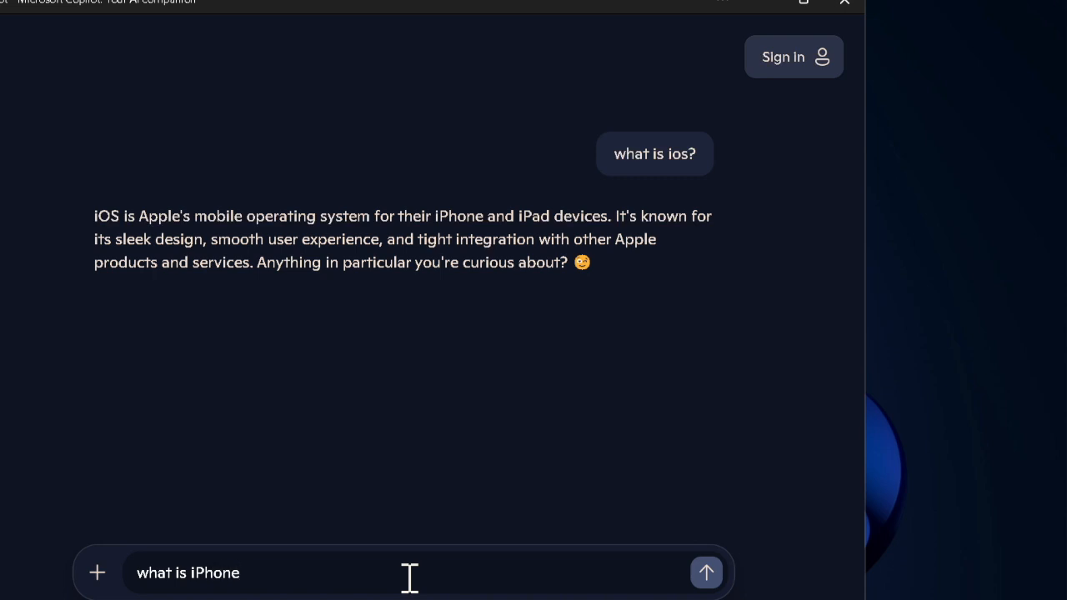
type("?")
key("Return")
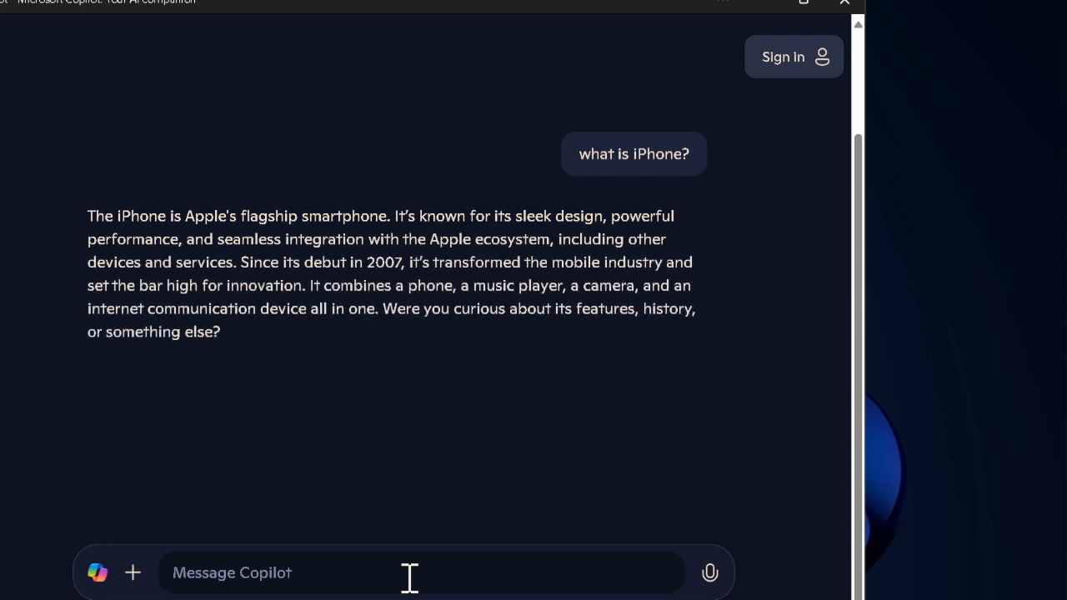
type("wri")
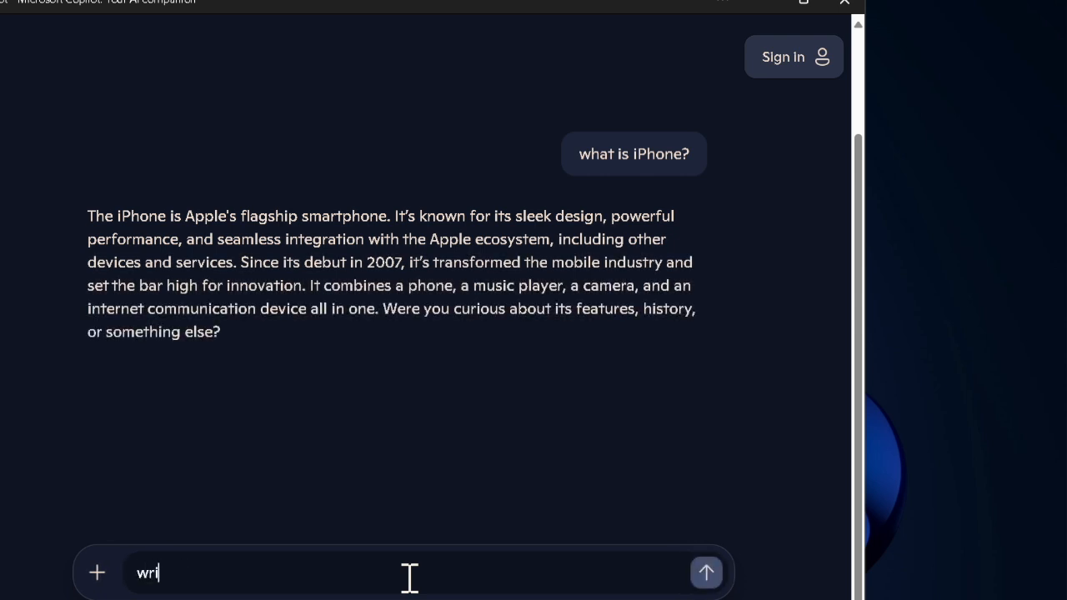
type("te an essay about education")
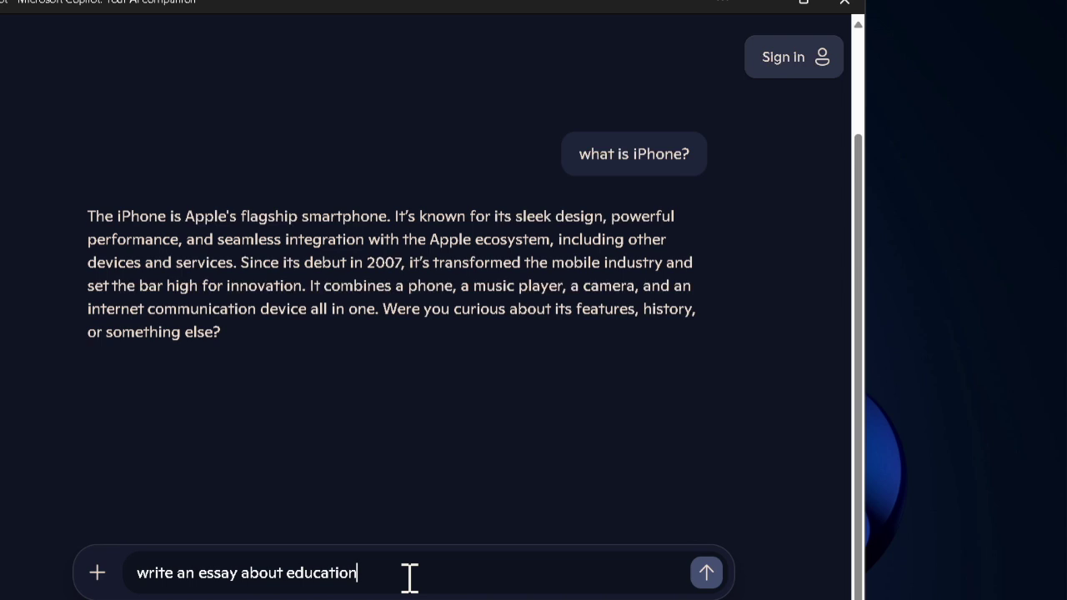
key("Return")
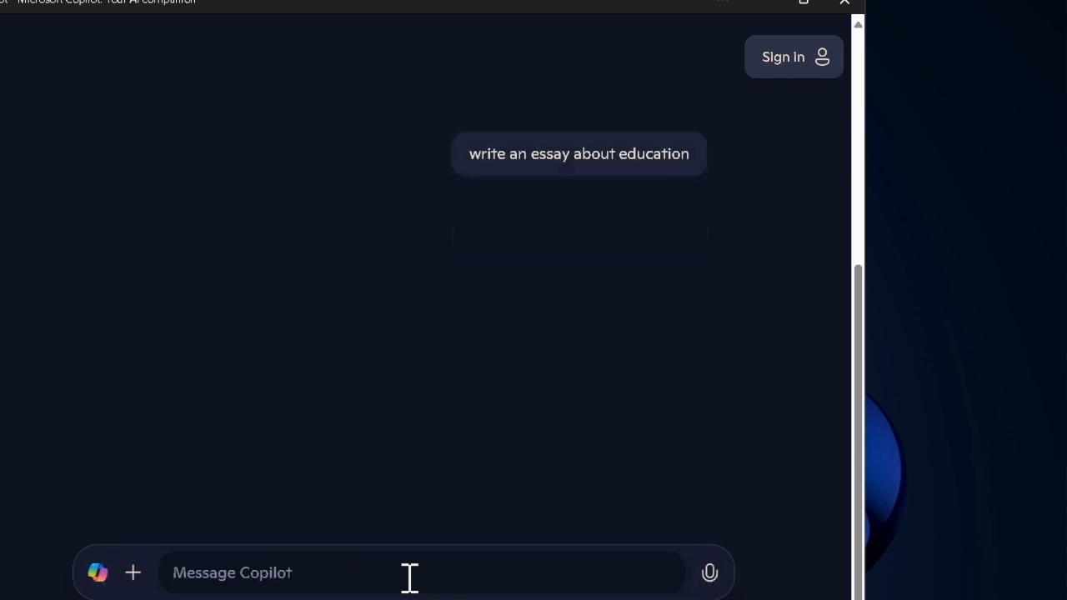